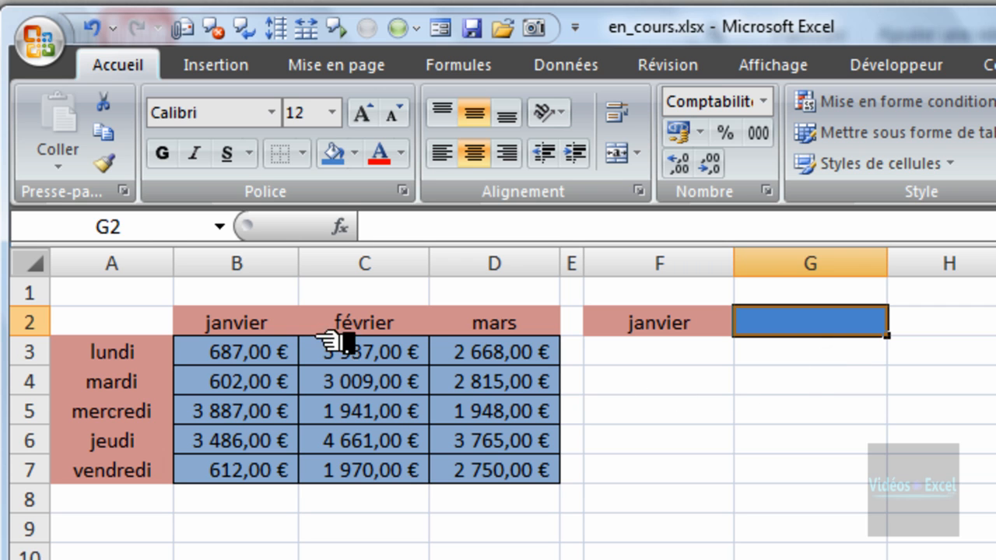
Try février in the month selection list of cell F2, and settle on mars
{"action": "left_click", "coordinate": [627, 328]}
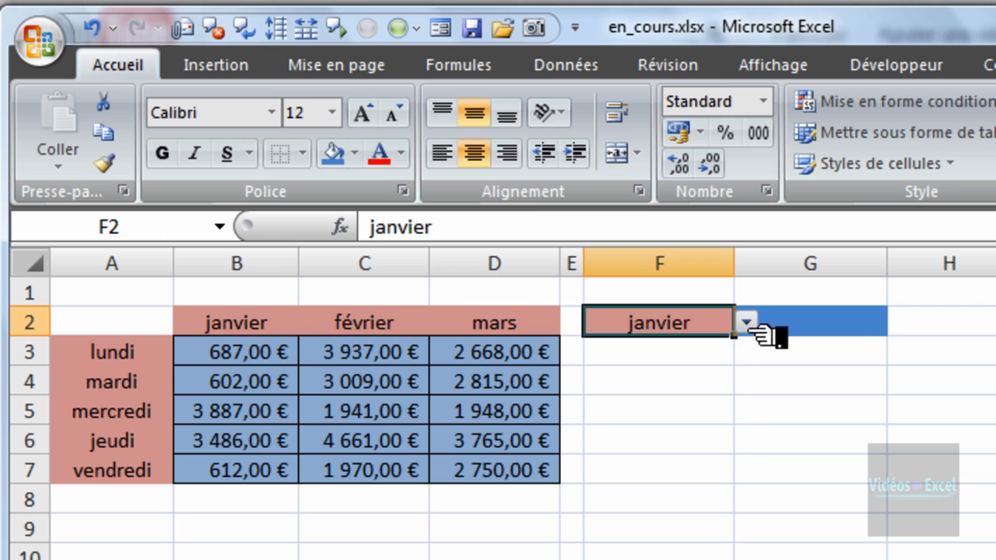
{"action": "left_click", "coordinate": [846, 327]}
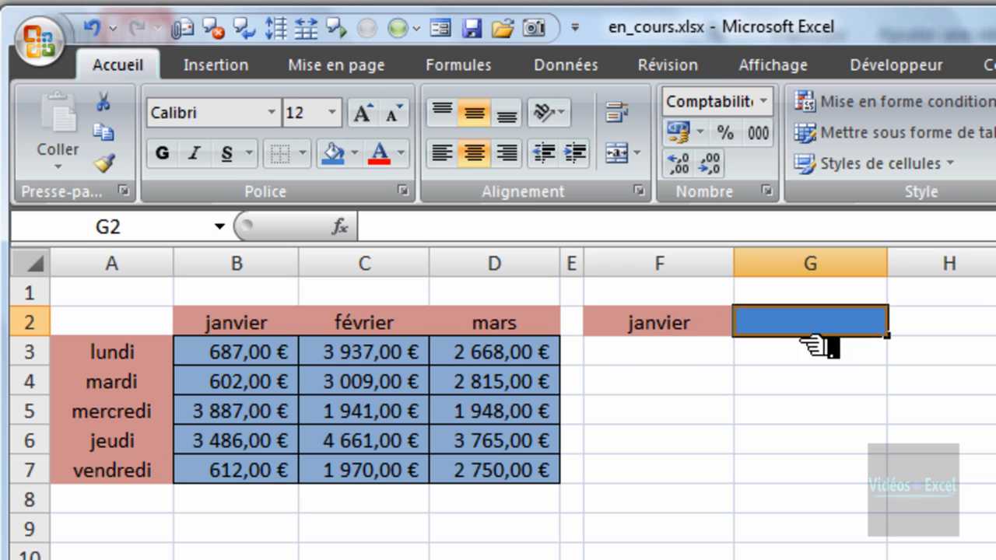
{"action": "left_click", "coordinate": [692, 330]}
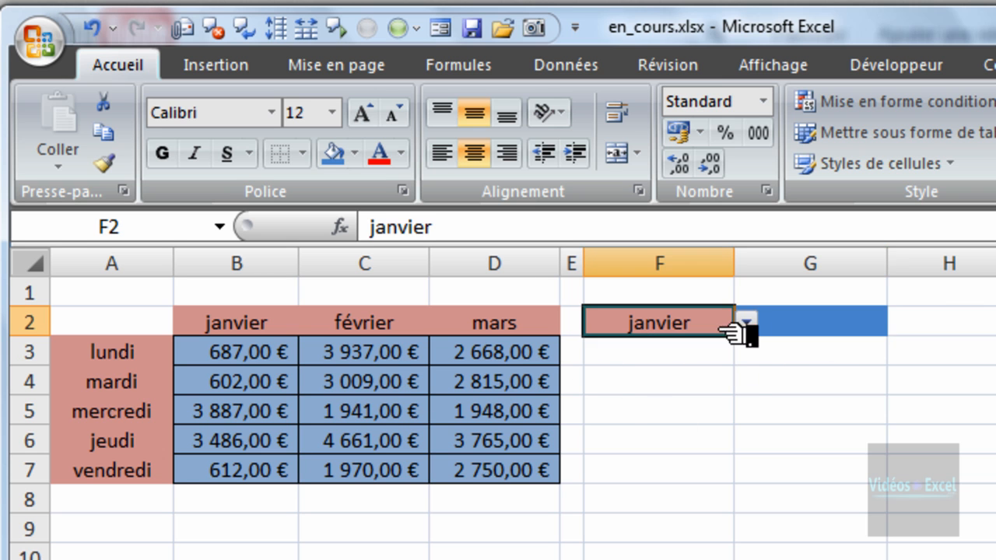
{"action": "left_click", "coordinate": [746, 323]}
{"action": "left_click", "coordinate": [728, 366]}
{"action": "left_click", "coordinate": [747, 322]}
{"action": "left_click", "coordinate": [696, 383]}
Start a SOMME formula in G2 with a nested INDEX on the range B3:D7 and row number 0
{"action": "left_click", "coordinate": [805, 330]}
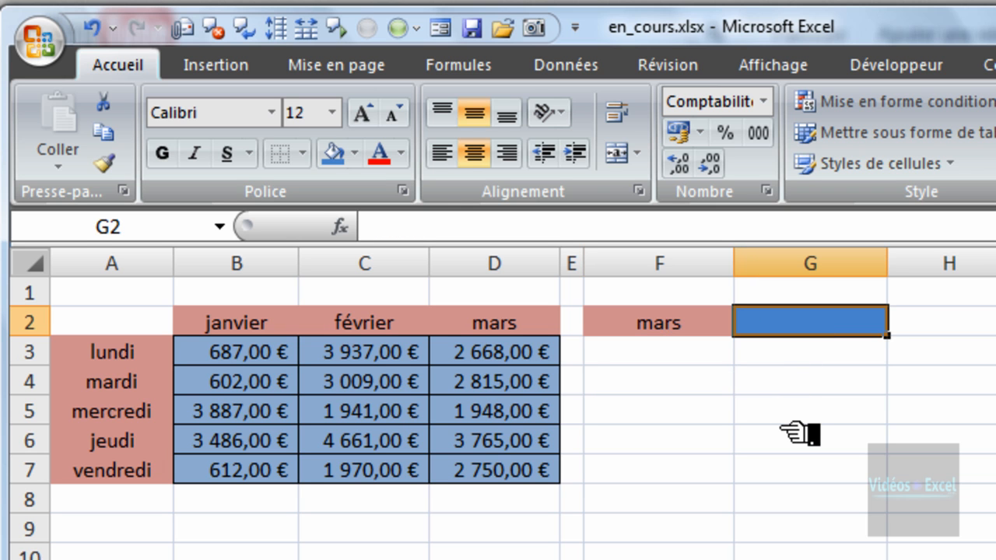
{"action": "type", "text": "=somm"}
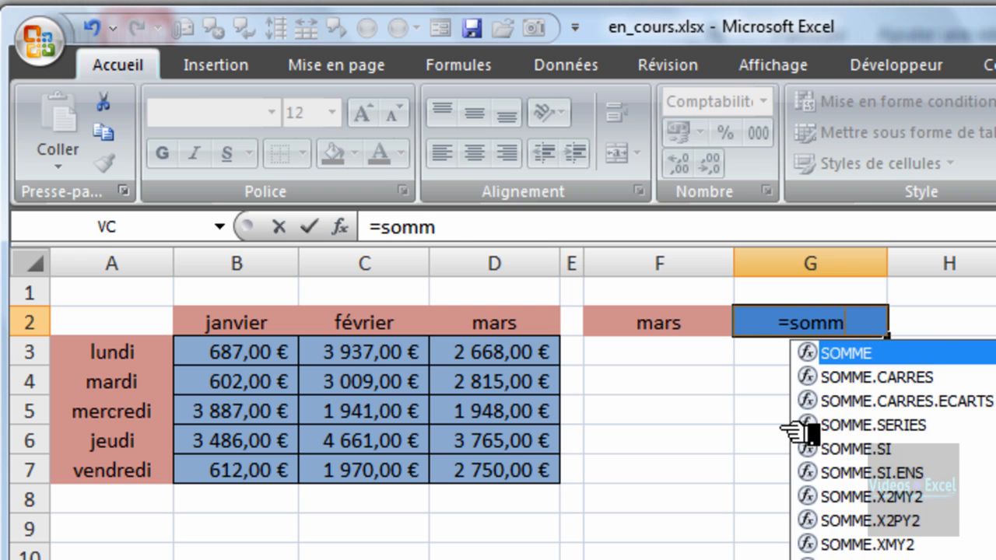
{"action": "key", "text": "Tab"}
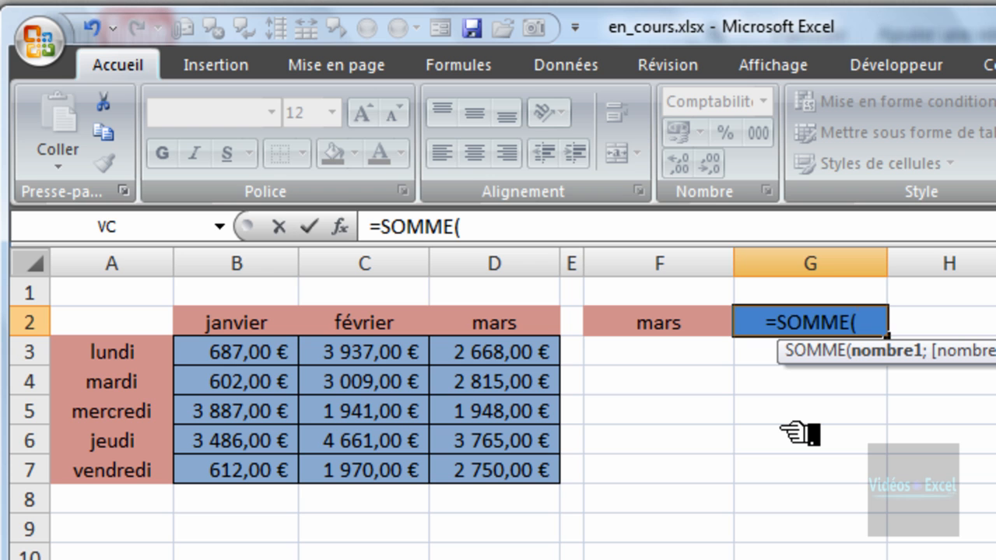
{"action": "type", "text": "inde"}
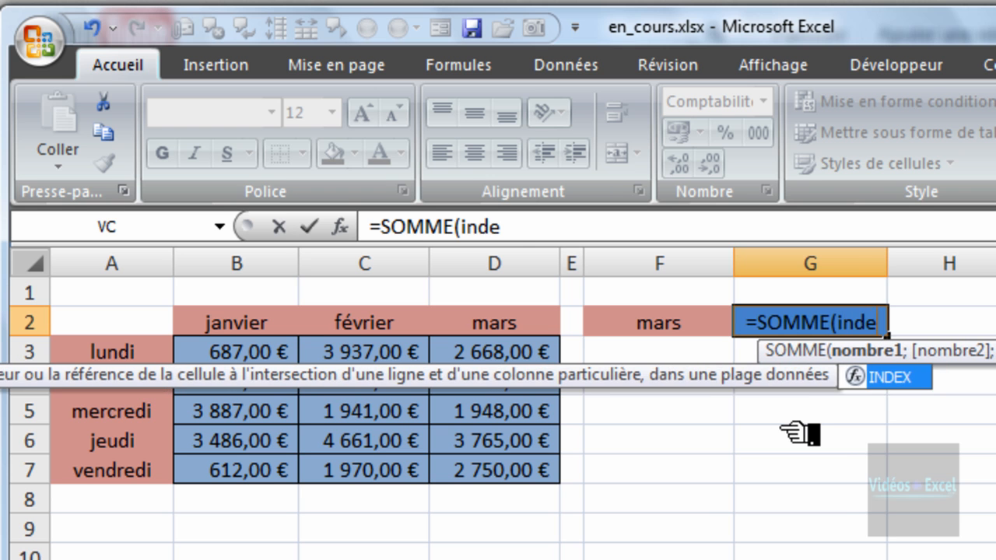
{"action": "key", "text": "Tab"}
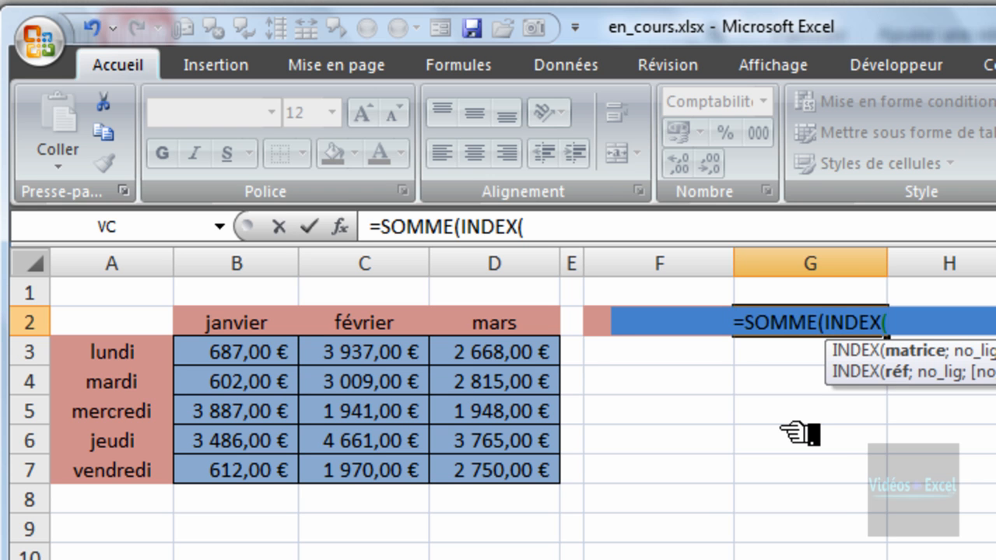
{"action": "left_click_drag", "start_coordinate": [839, 367], "coordinate": [658, 442]}
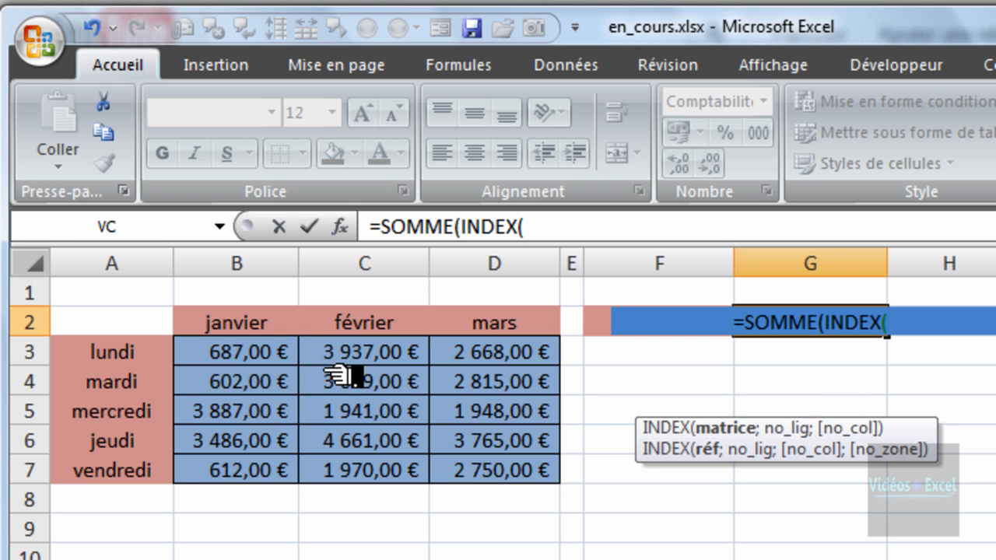
{"action": "left_click_drag", "start_coordinate": [248, 360], "coordinate": [551, 472]}
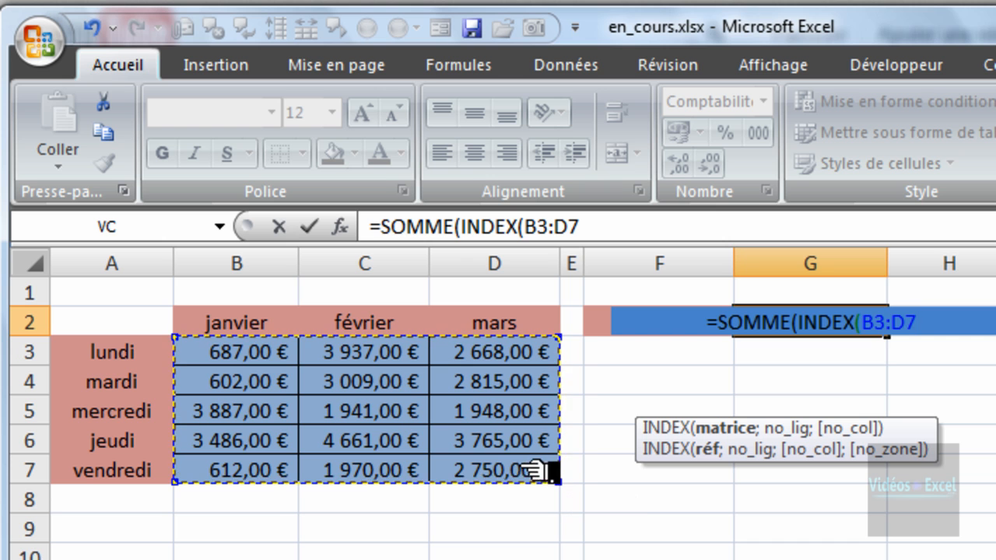
{"action": "type", "text": ";"}
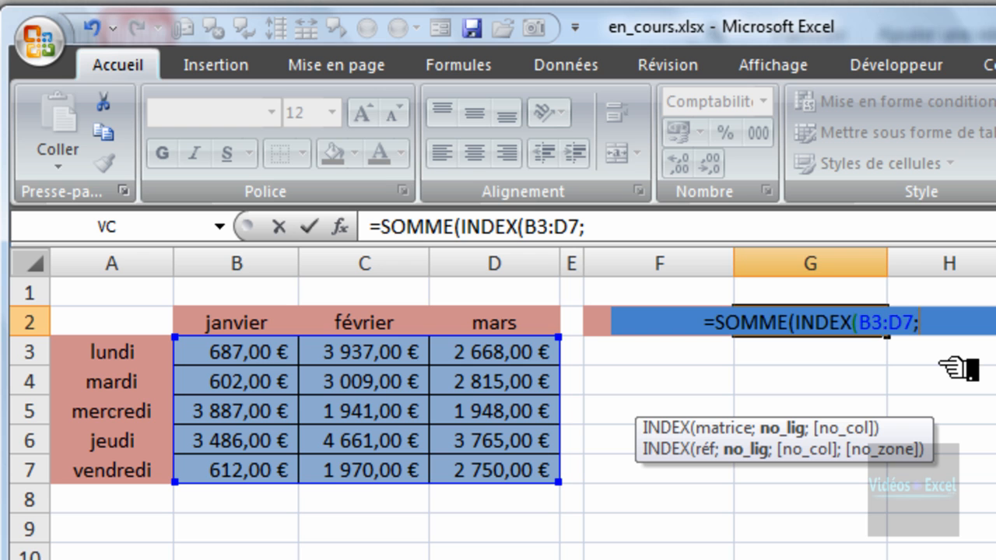
{"action": "type", "text": "0"}
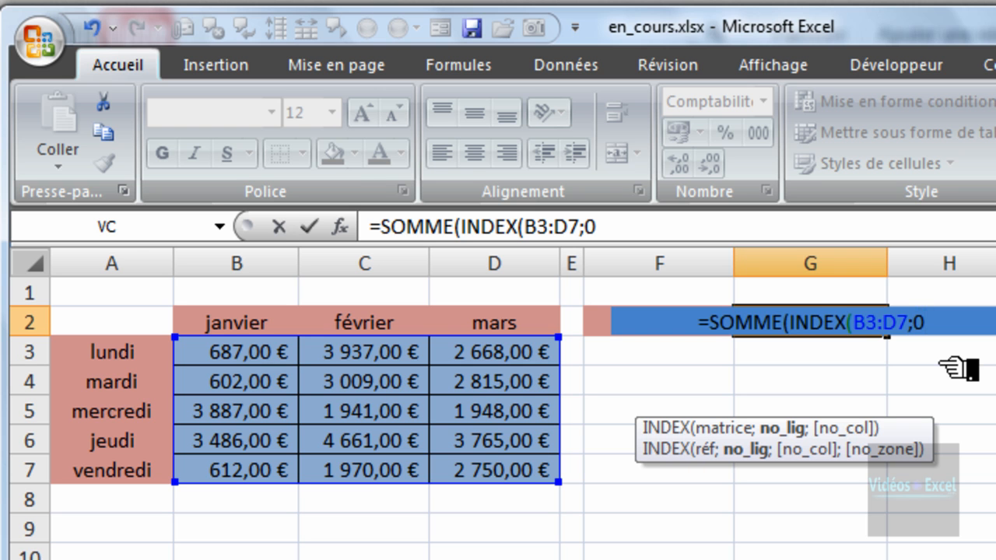
{"action": "type", "text": ";"}
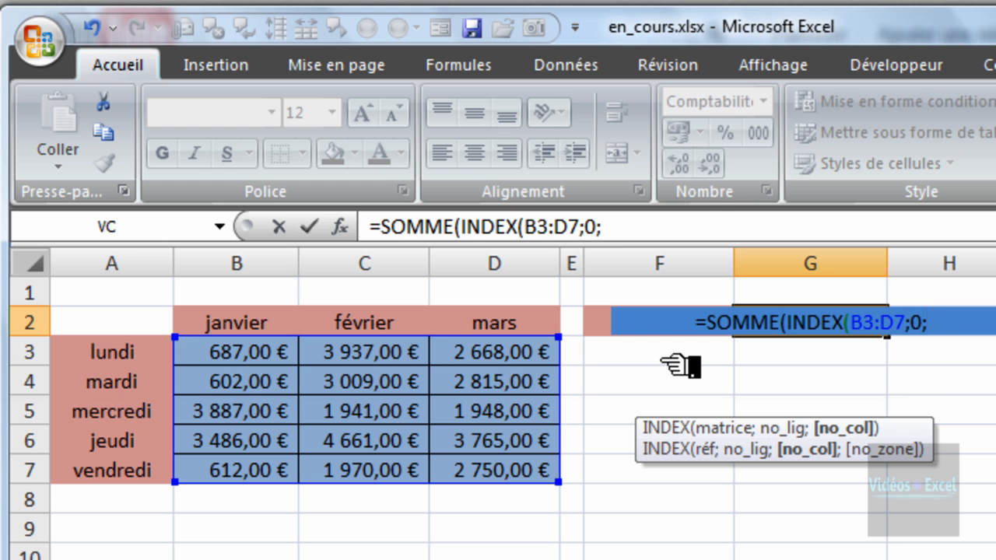
Complete the G2 formula with EQUIV(F2;B2:D2;0) as the INDEX column number, close all parentheses and validate it
{"action": "type", "text": "equi"}
{"action": "key", "text": "Tab"}
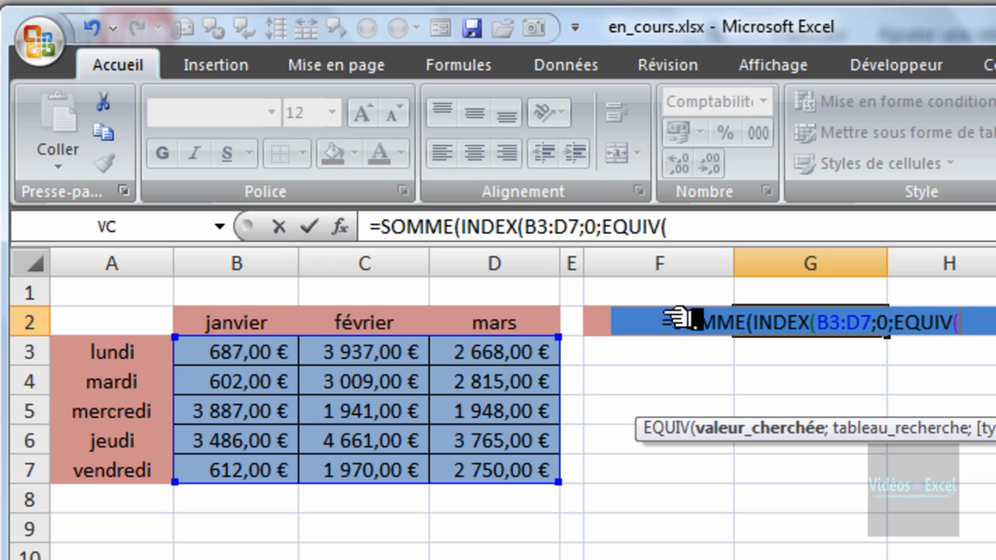
{"action": "left_click", "coordinate": [667, 358]}
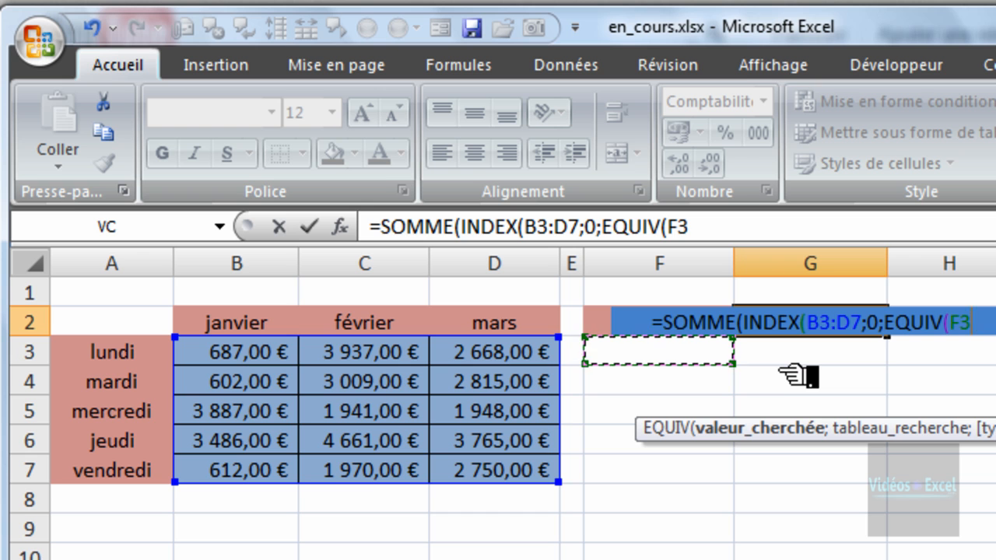
{"action": "key", "text": "Up"}
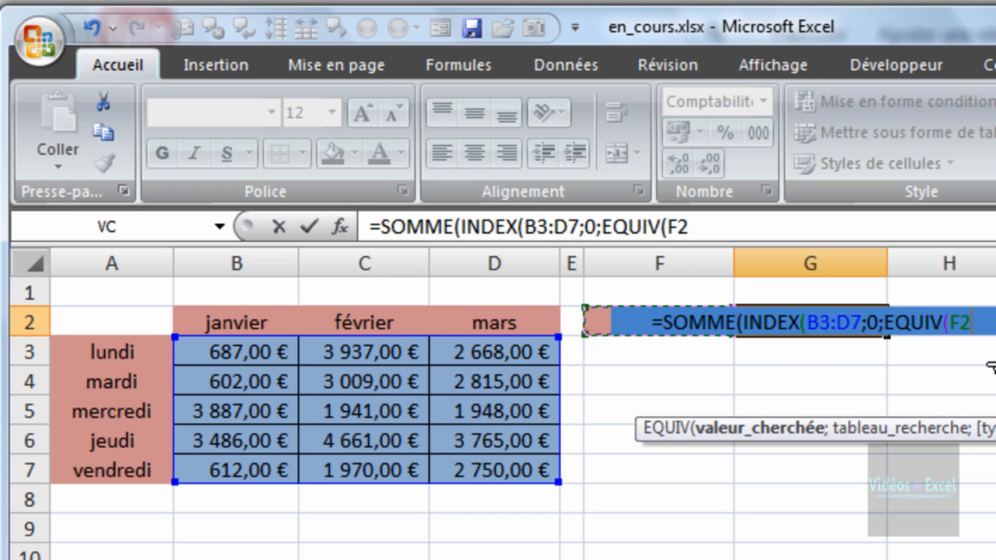
{"action": "type", "text": ";"}
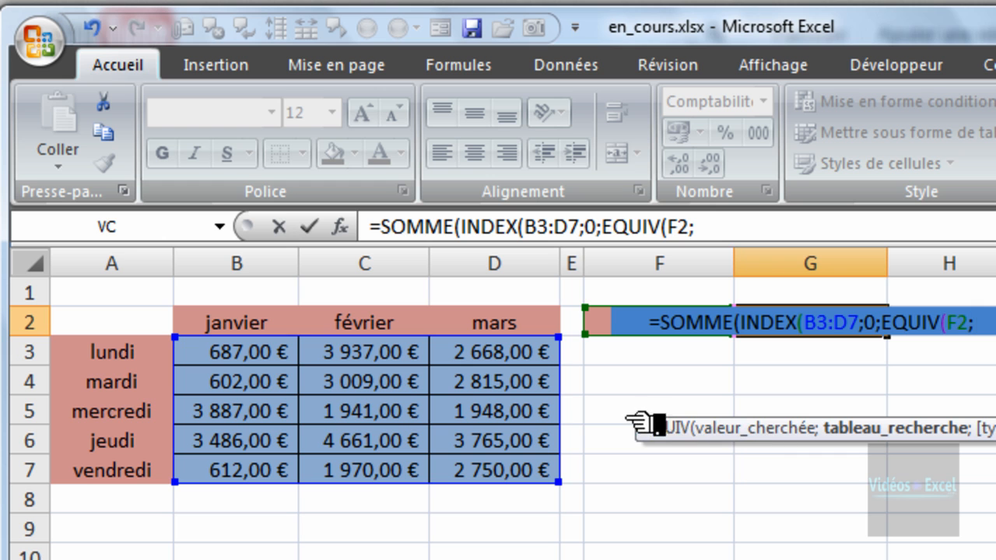
{"action": "left_click_drag", "start_coordinate": [637, 428], "coordinate": [625, 429]}
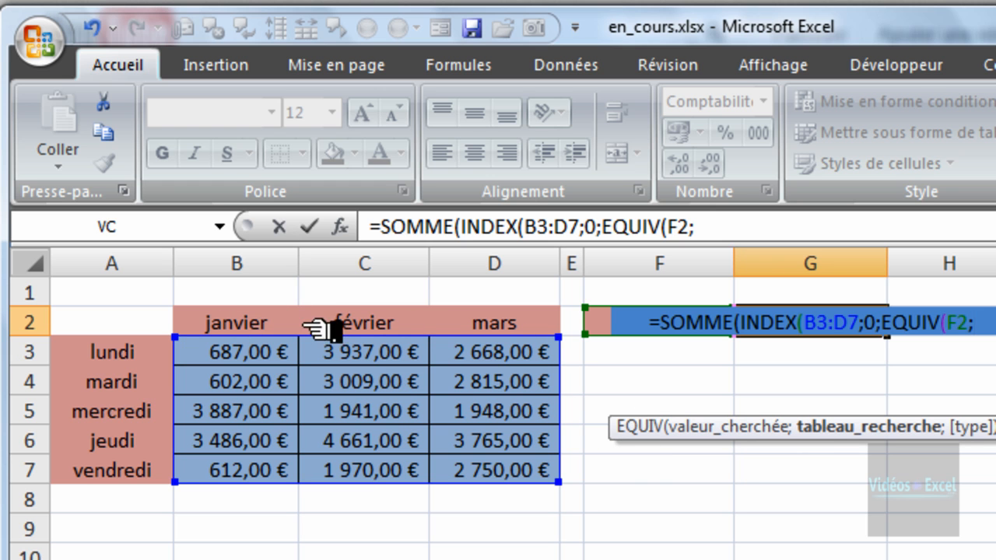
{"action": "left_click_drag", "start_coordinate": [262, 329], "coordinate": [542, 329]}
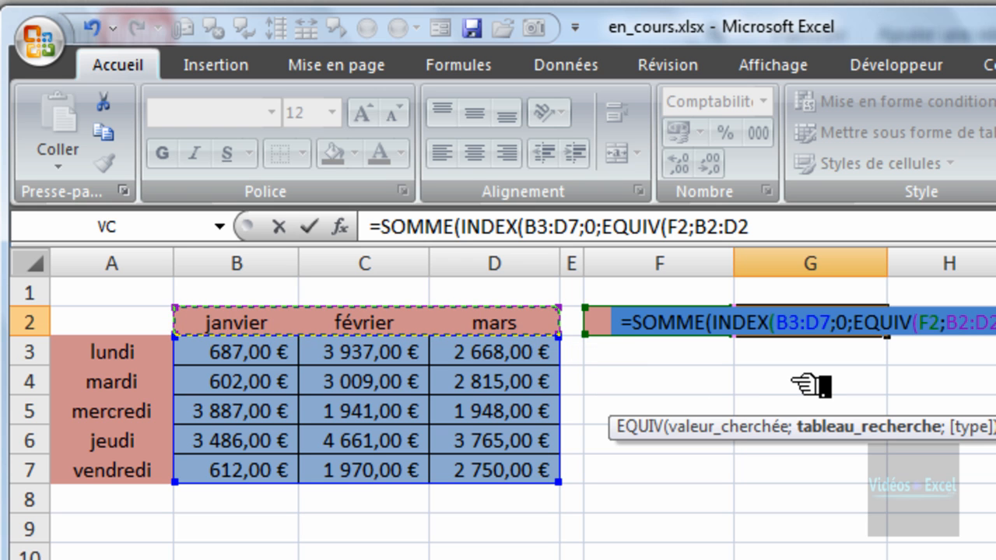
{"action": "type", "text": ";"}
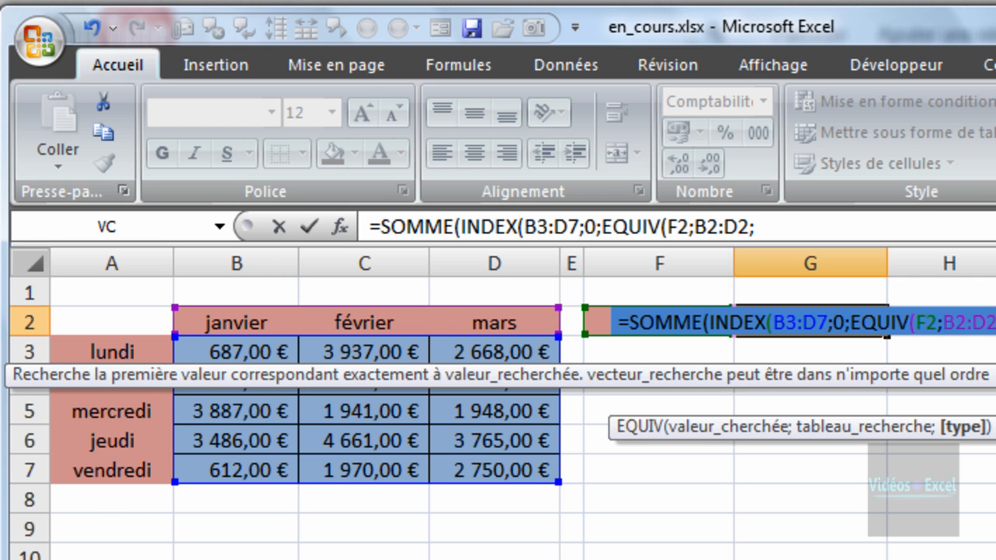
{"action": "type", "text": "0"}
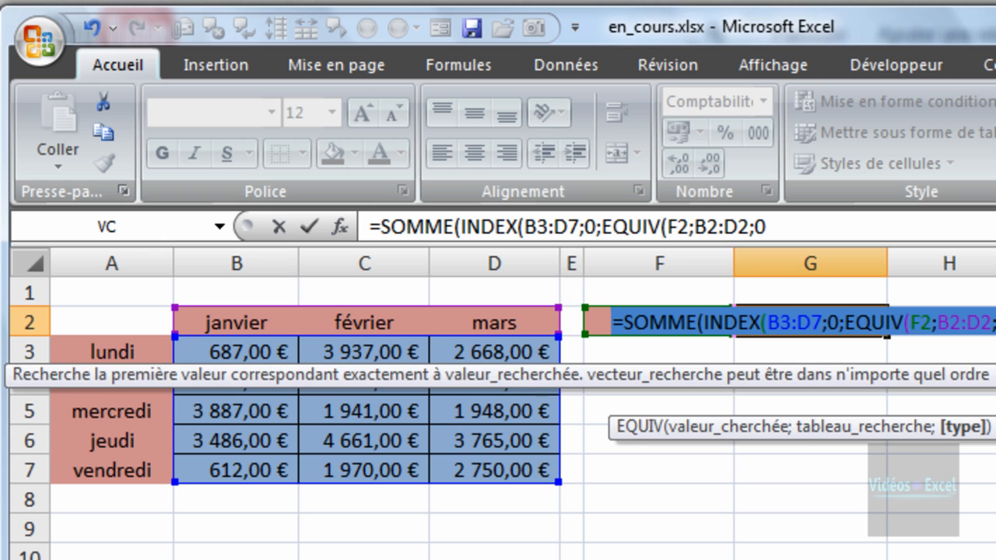
{"action": "type", "text": ")"}
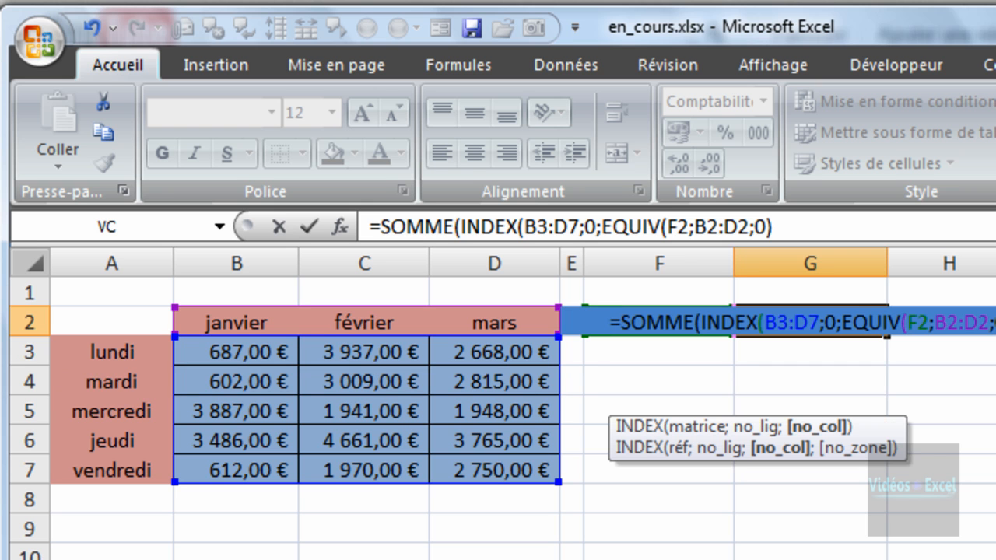
{"action": "type", "text": ")"}
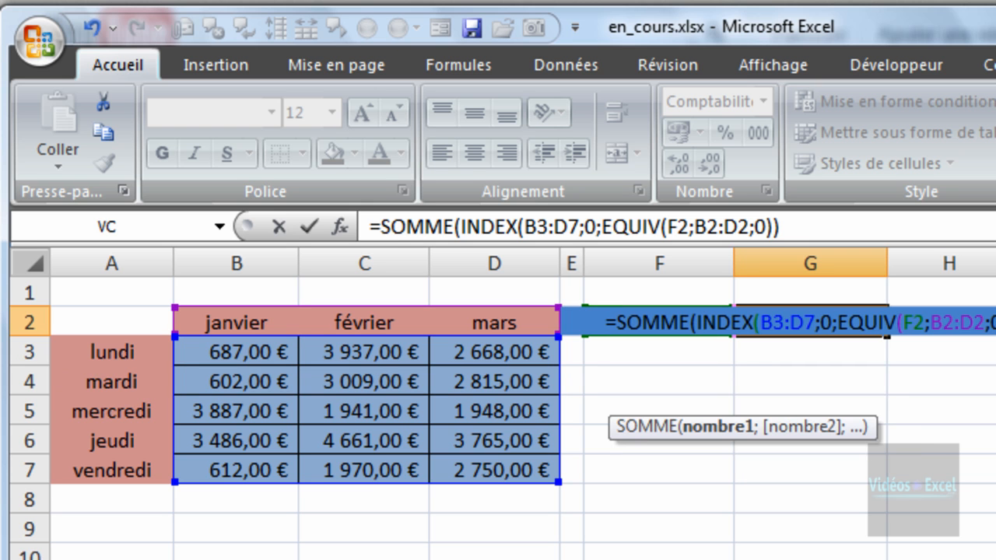
{"action": "type", "text": ")"}
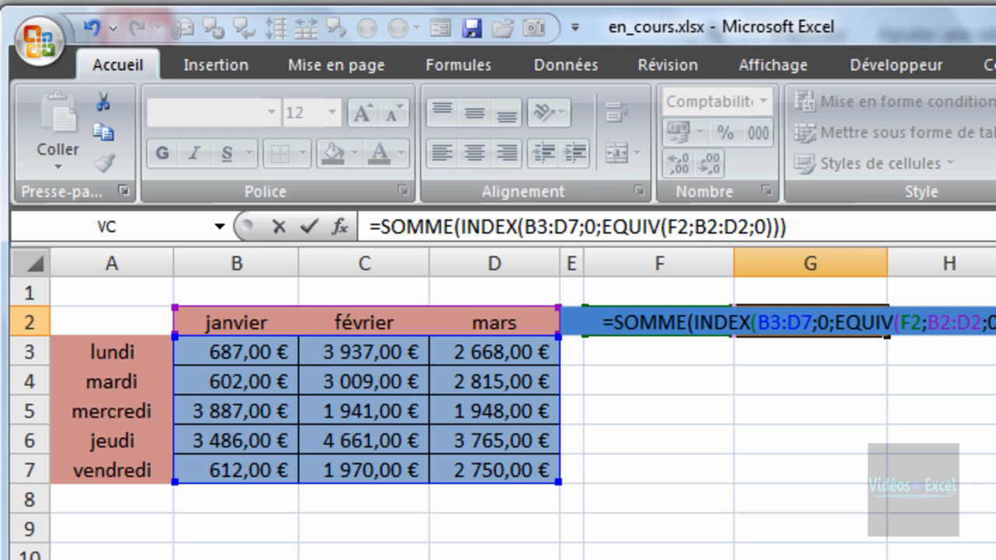
{"action": "key", "text": "ctrl+Return"}
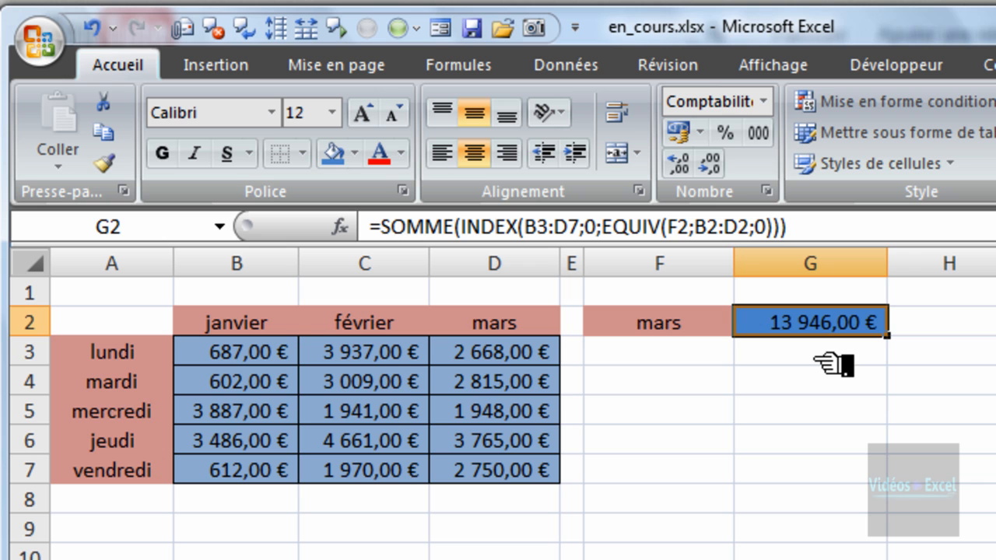
Fill B9:D9 with monthly totals using =SOMME(B3:B7), and compare the mars total in D9 with G2
{"action": "left_click", "coordinate": [513, 539]}
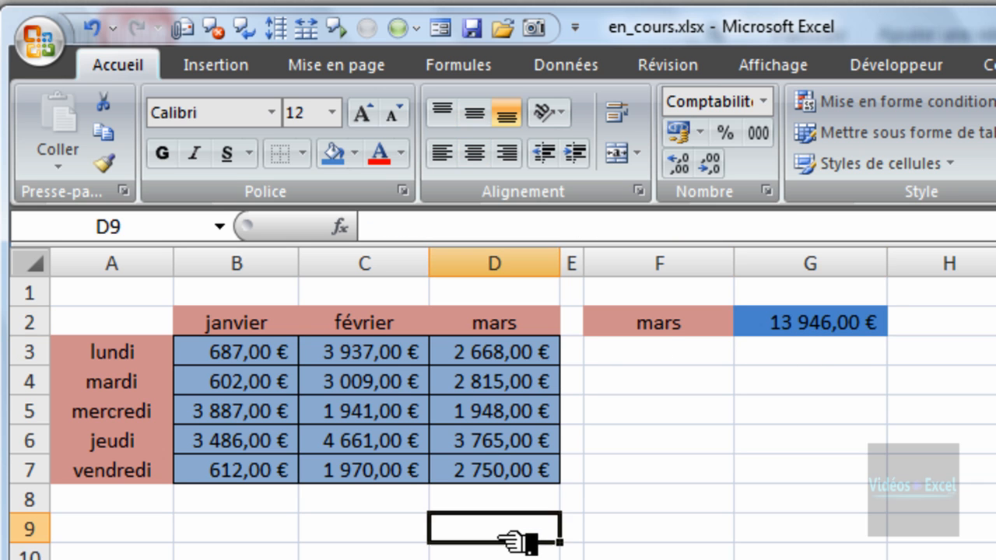
{"action": "left_click_drag", "start_coordinate": [285, 535], "coordinate": [474, 537]}
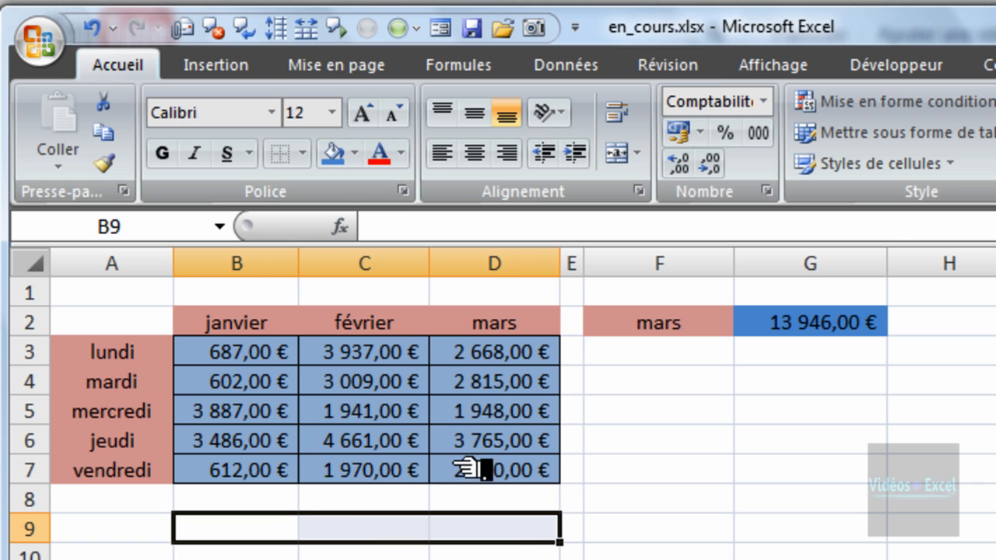
{"action": "type", "text": "=so"}
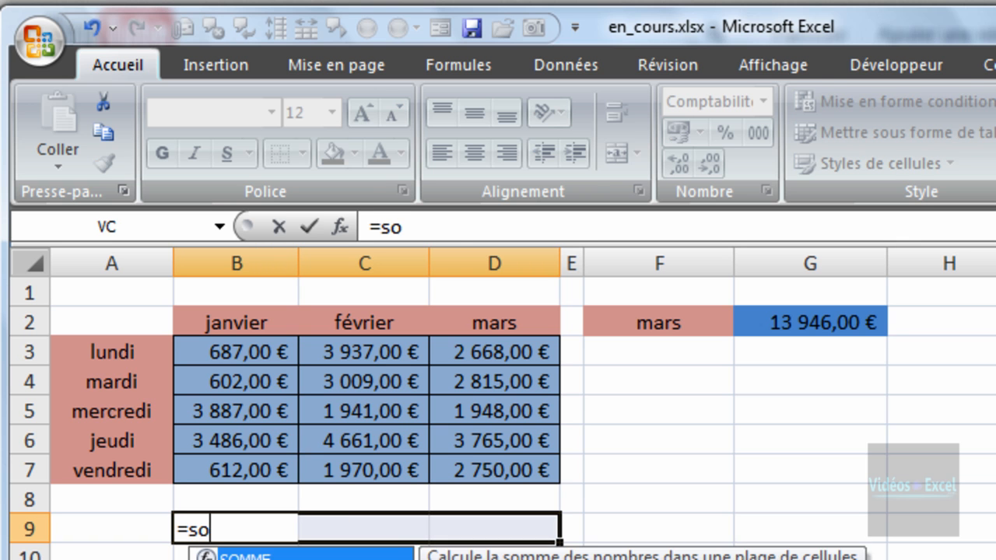
{"action": "type", "text": "m"}
{"action": "key", "text": "Tab"}
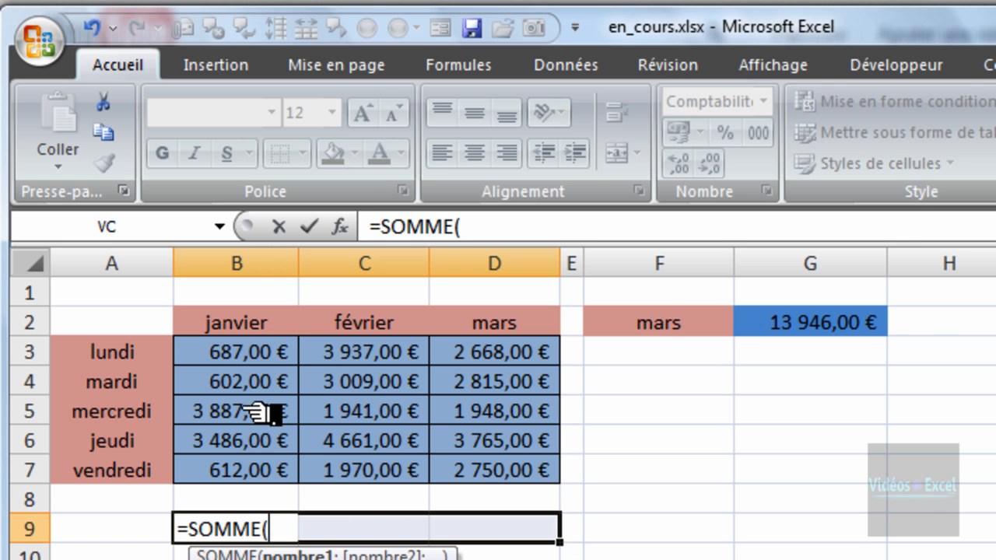
{"action": "left_click_drag", "start_coordinate": [257, 351], "coordinate": [254, 483]}
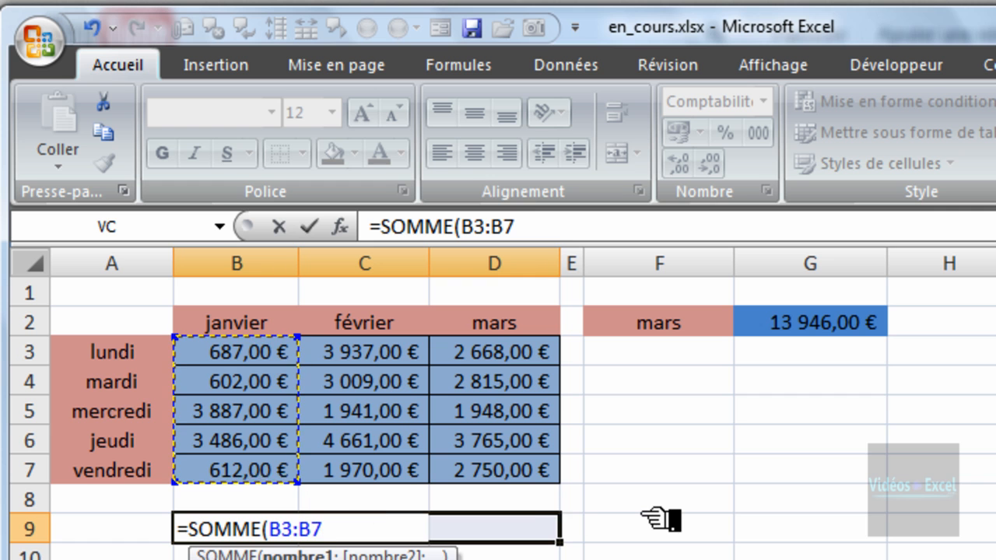
{"action": "type", "text": ")"}
{"action": "key", "text": "ctrl+Return"}
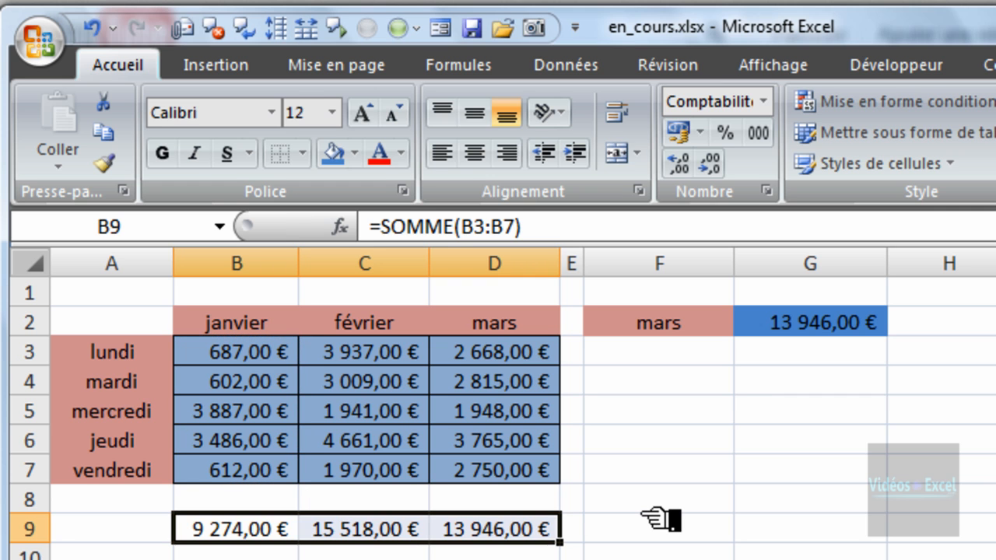
{"action": "left_click", "coordinate": [507, 531]}
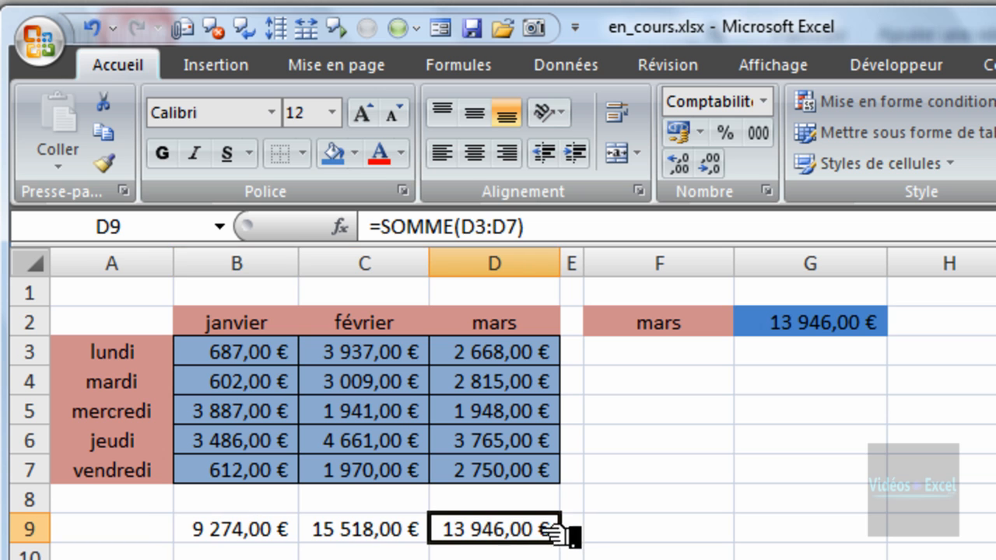
{"action": "left_click", "coordinate": [844, 323]}
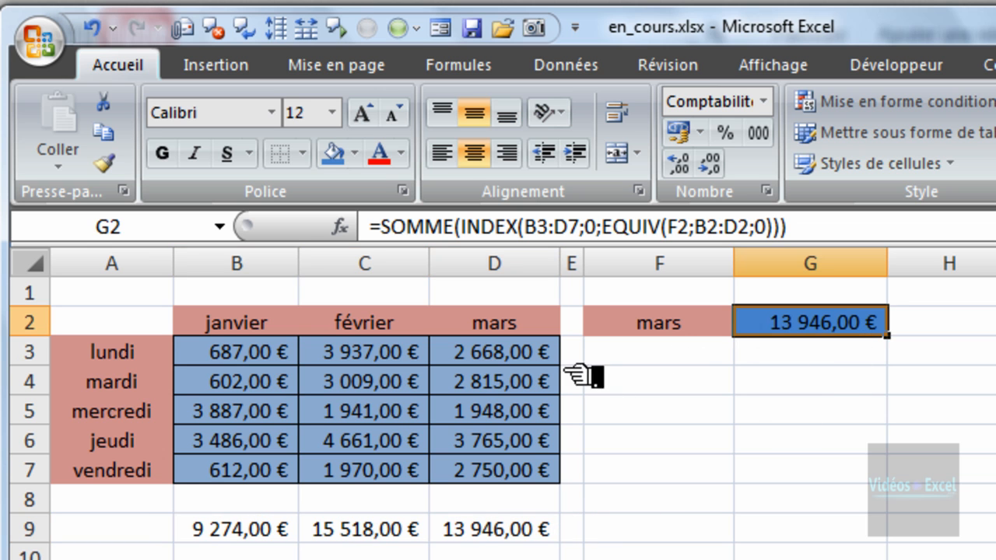
Choose janvier in the month selection list of cell F2 and compare the G2 result with the monthly total in B9
{"action": "left_click", "coordinate": [661, 330]}
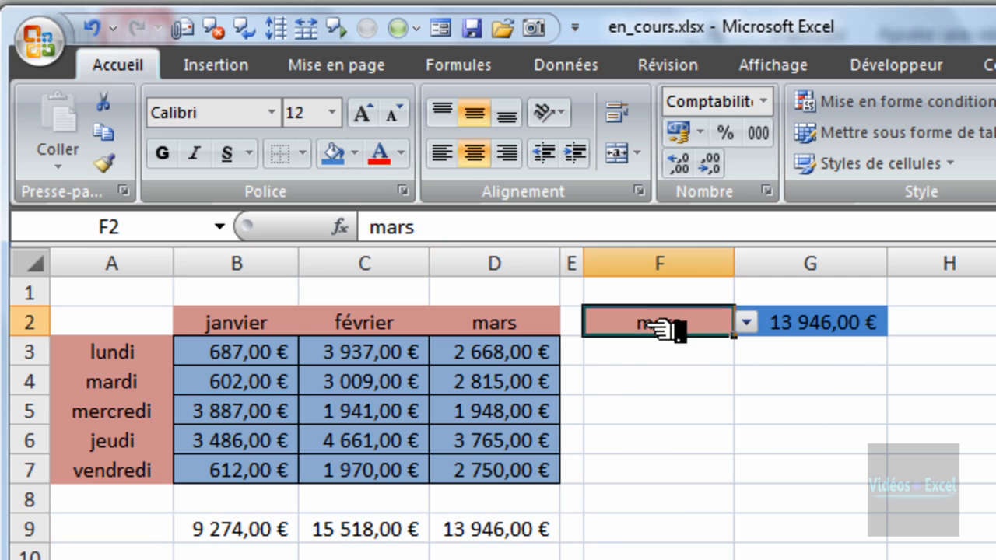
{"action": "left_click", "coordinate": [747, 324]}
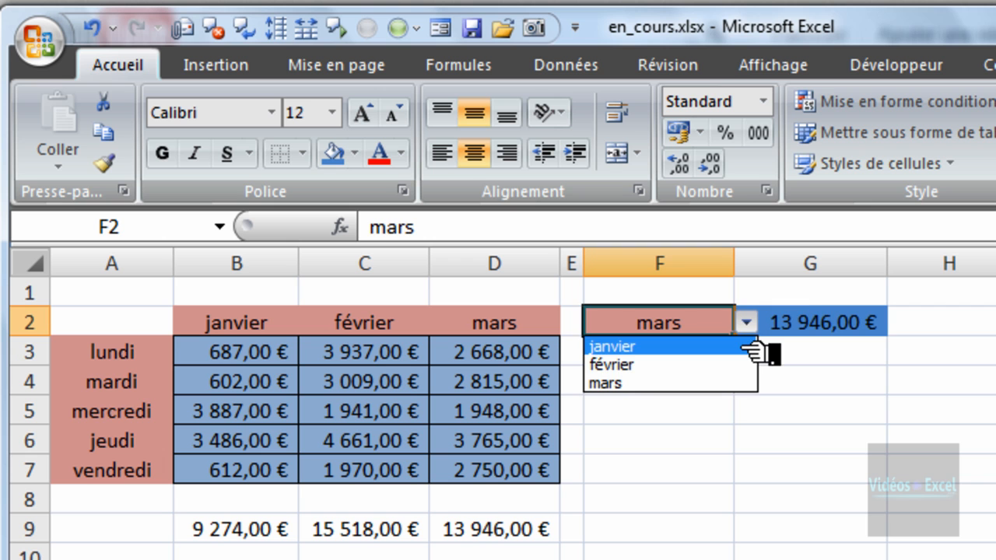
{"action": "left_click", "coordinate": [746, 348]}
{"action": "left_click", "coordinate": [829, 325]}
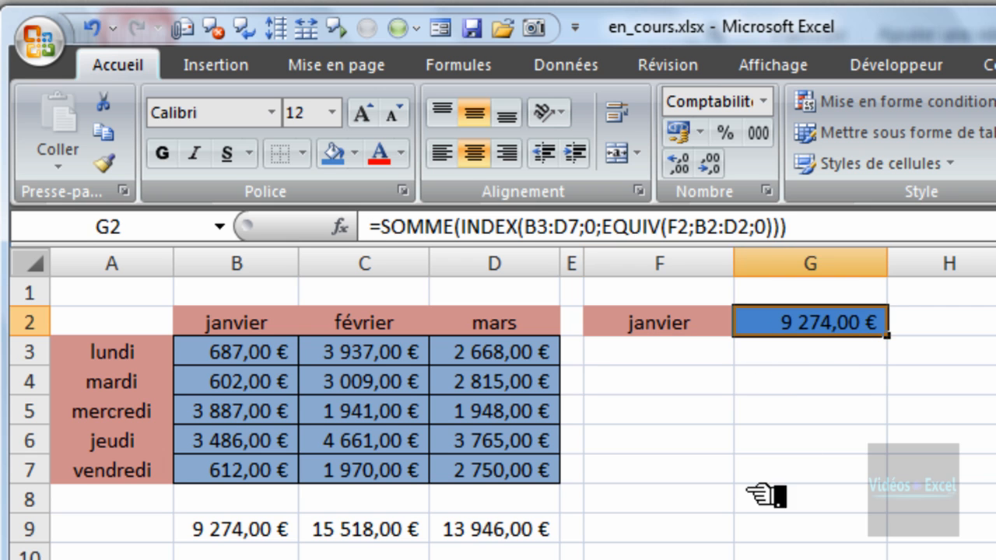
{"action": "left_click", "coordinate": [272, 533]}
Choose février in the month selection list of cell F2 and compare the G2 result with the monthly total in C9
{"action": "left_click", "coordinate": [684, 326]}
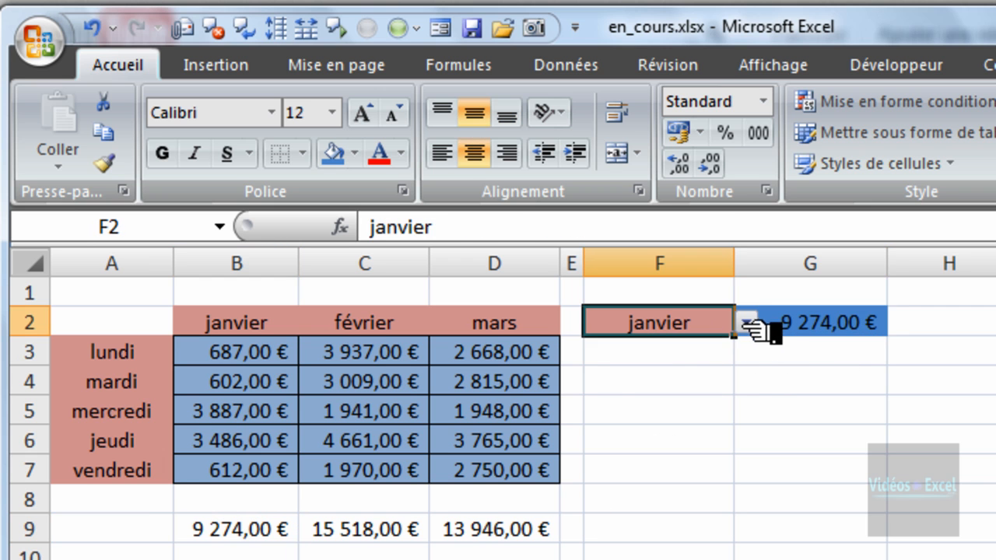
{"action": "left_click", "coordinate": [745, 323]}
{"action": "left_click", "coordinate": [747, 366]}
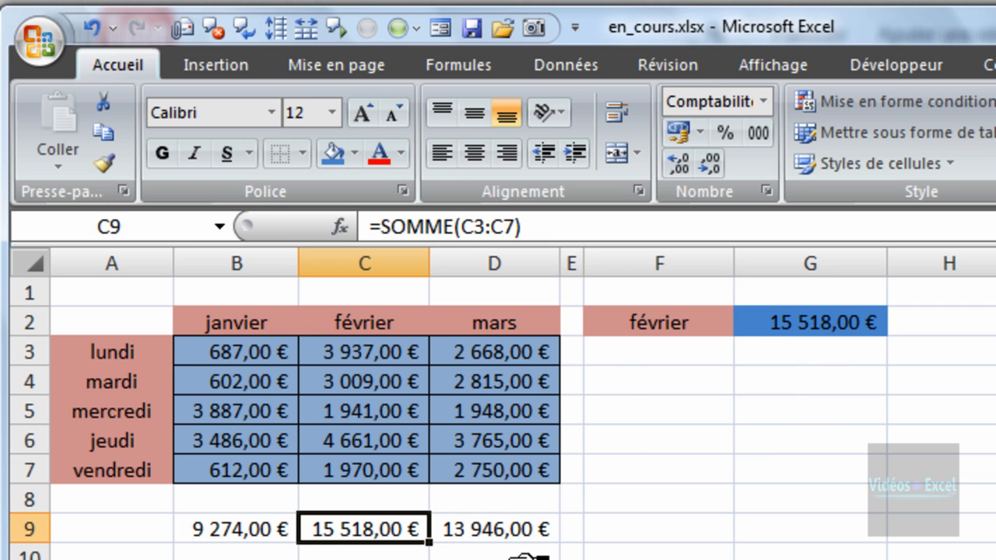
{"action": "left_click", "coordinate": [653, 410]}
{"action": "left_click", "coordinate": [663, 383]}
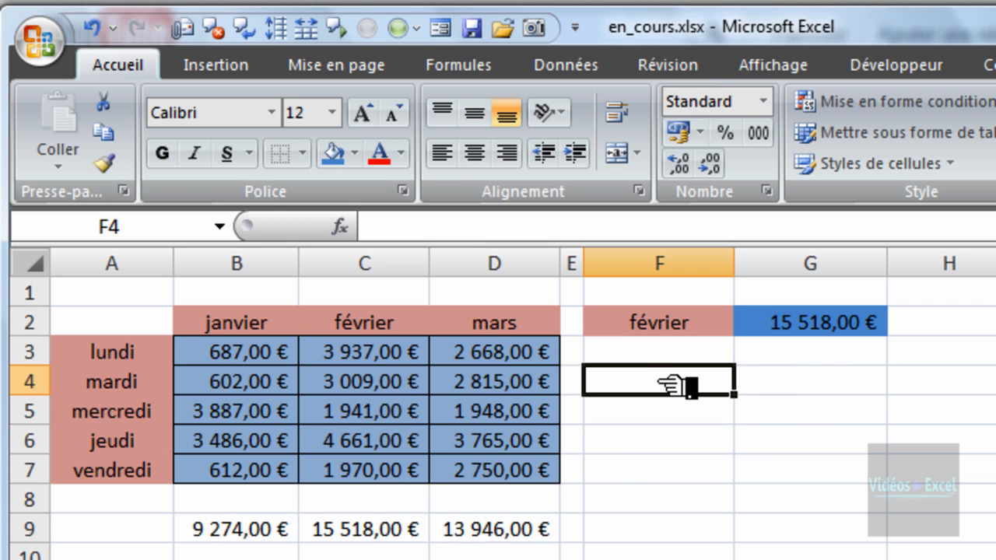
Review the INDEX arguments inside the G2 formula one by one (matrice, no_lig and no_col), and close the formula
{"action": "left_click", "coordinate": [794, 331]}
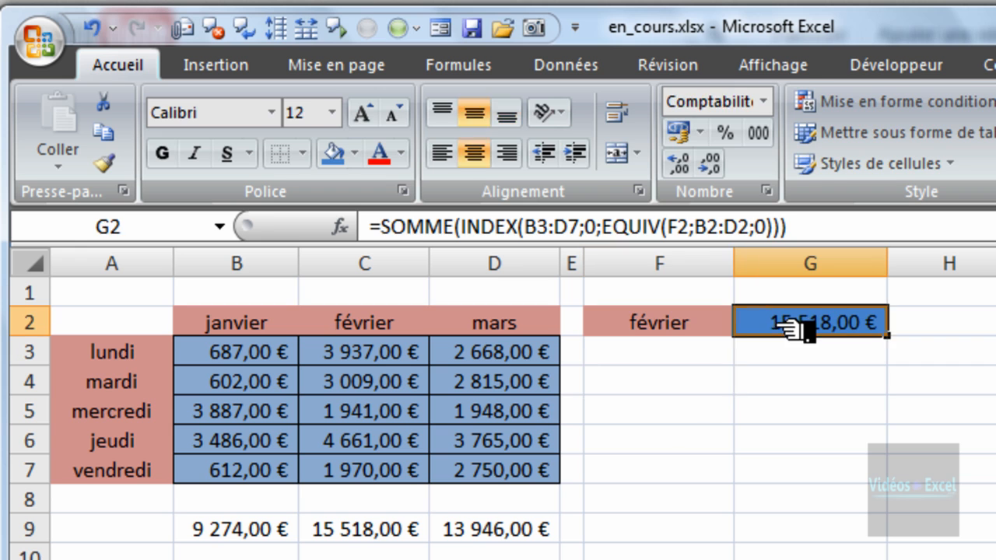
{"action": "key", "text": "F2"}
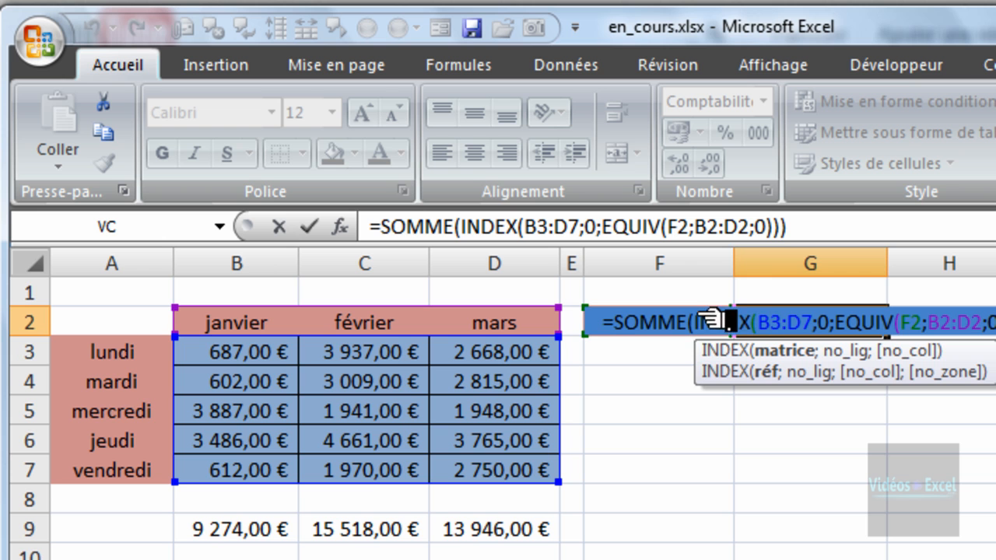
{"action": "left_click_drag", "start_coordinate": [712, 366], "coordinate": [604, 427]}
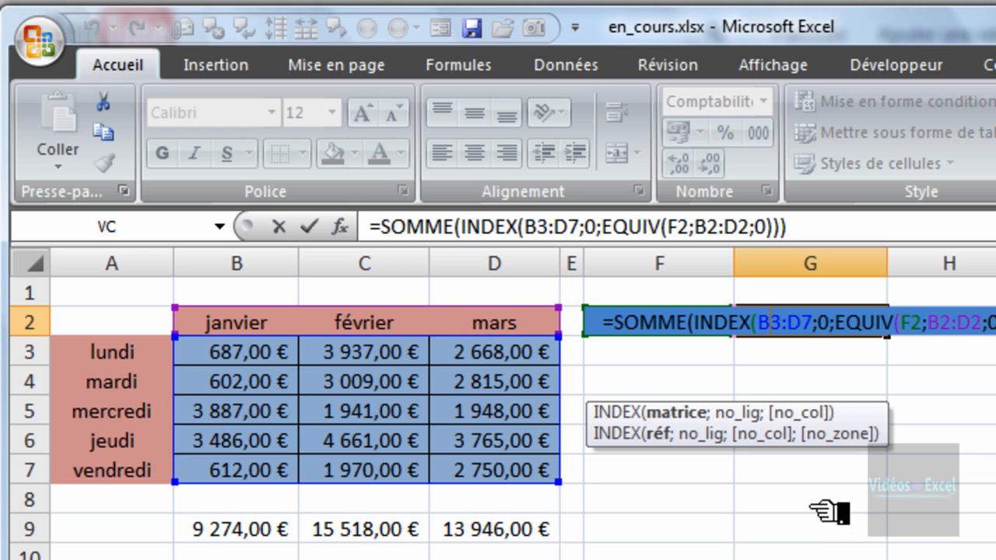
{"action": "left_click", "coordinate": [839, 321]}
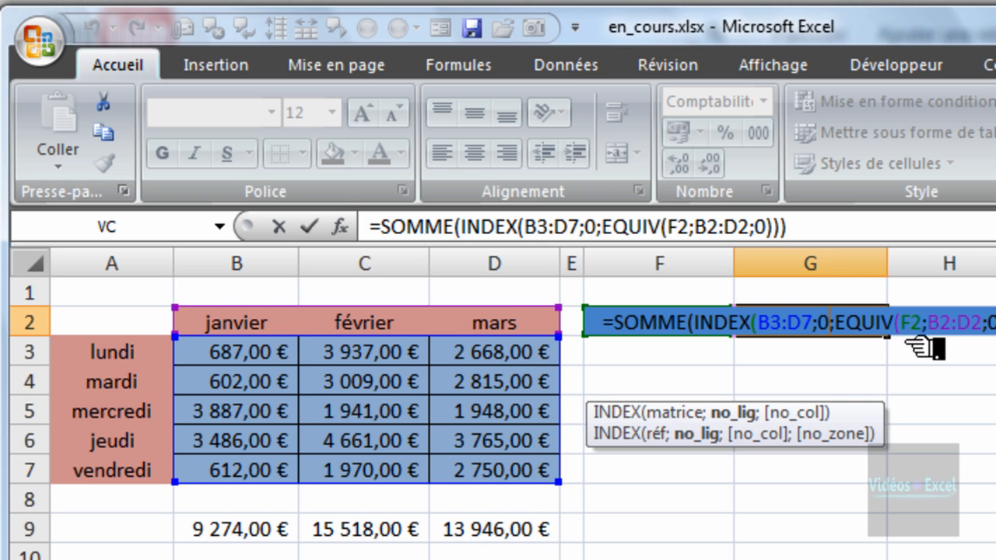
{"action": "left_click", "coordinate": [834, 322]}
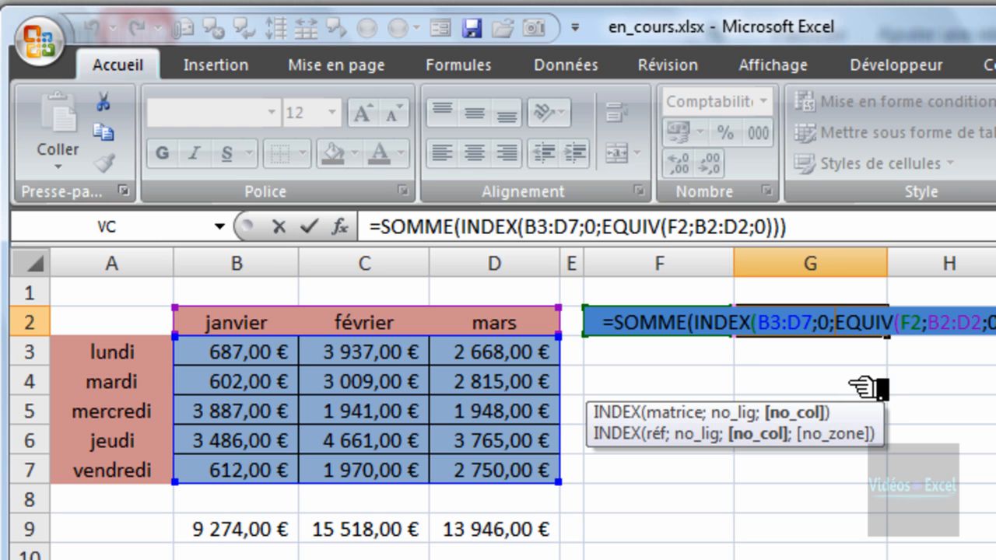
{"action": "key", "text": "ctrl+Return"}
{"action": "left_click", "coordinate": [707, 384]}
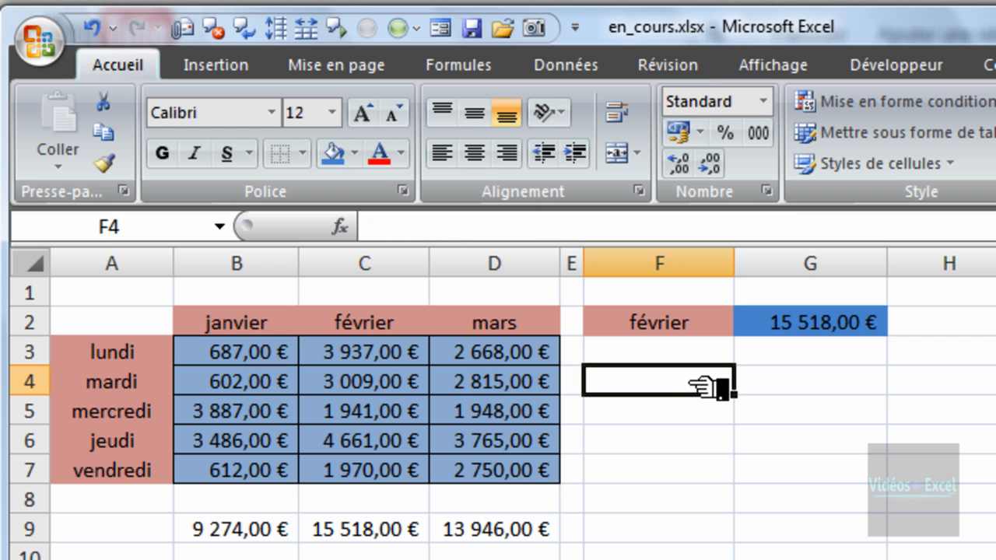